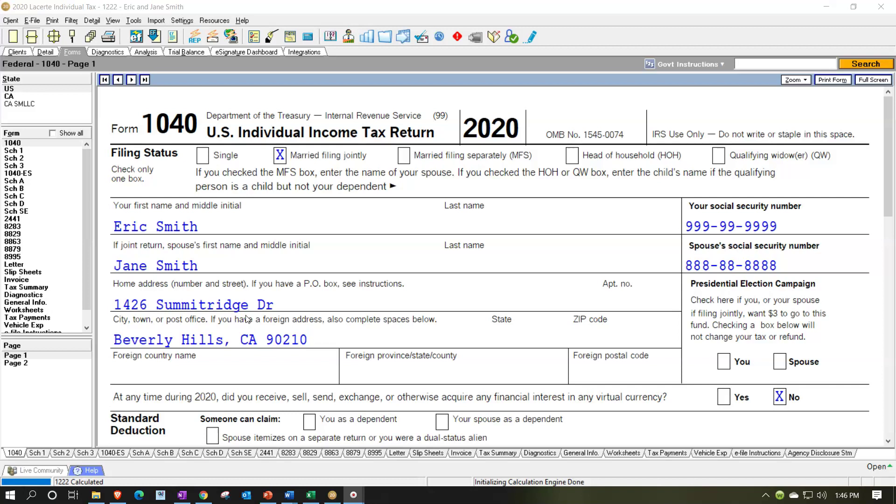
Step: Bring up Schedule 3, which lists 480 dependent care and 1,500 education credits totalling 1,980
{"action": "scroll", "coordinate": [430, 270], "scroll_direction": "down", "scroll_amount": 10}
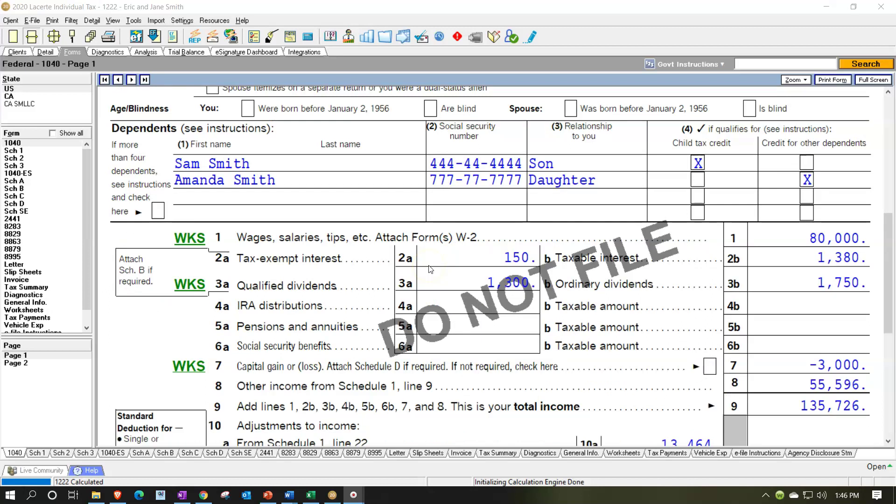
{"action": "scroll", "coordinate": [429, 269], "scroll_direction": "down", "scroll_amount": 3}
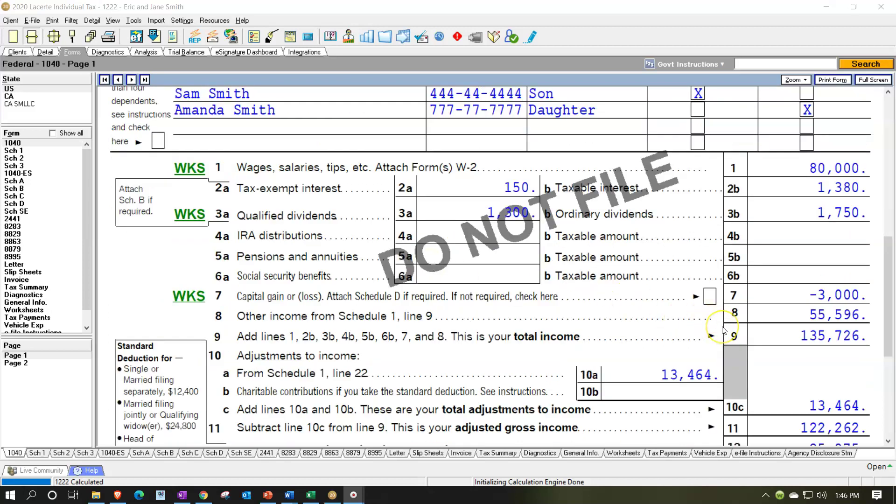
{"action": "scroll", "coordinate": [724, 331], "scroll_direction": "down", "scroll_amount": 3}
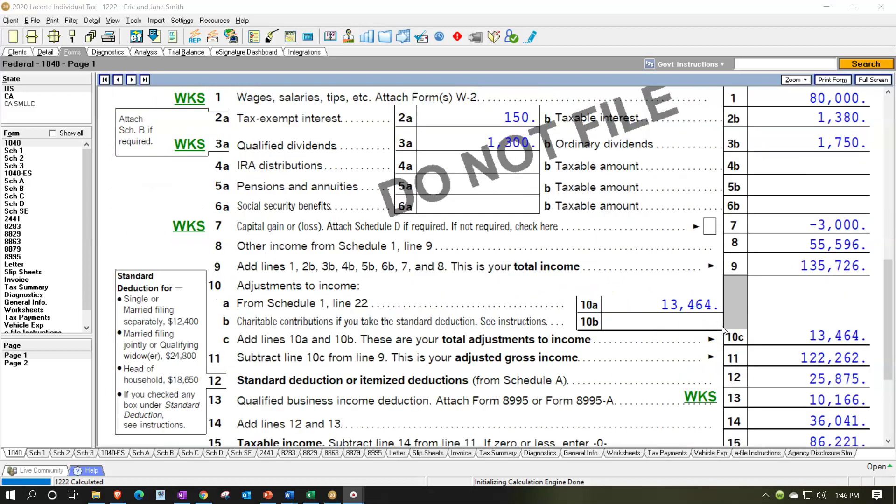
{"action": "scroll", "coordinate": [724, 331], "scroll_direction": "down", "scroll_amount": 3}
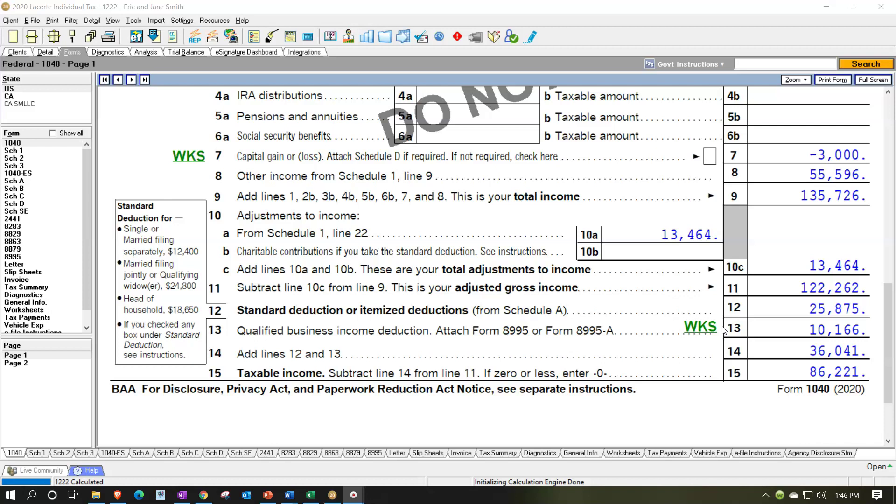
{"action": "left_click", "coordinate": [774, 342]}
{"action": "left_click", "coordinate": [39, 364]}
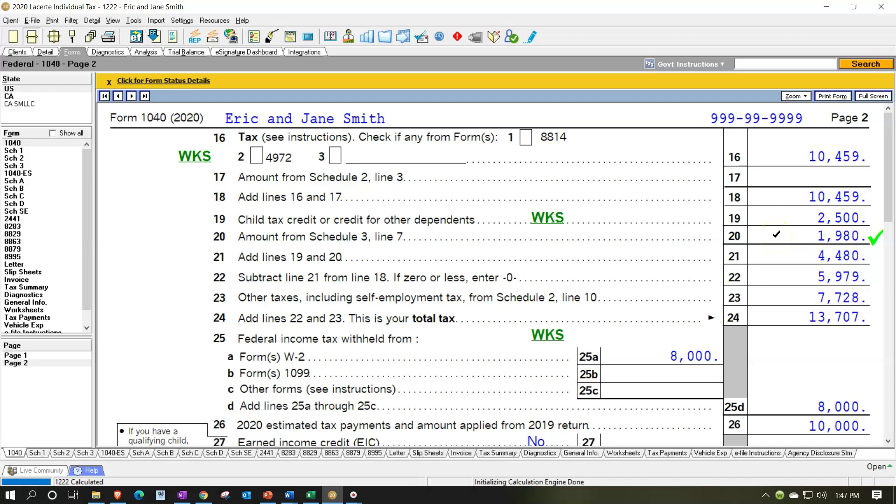
{"action": "left_click", "coordinate": [21, 165]}
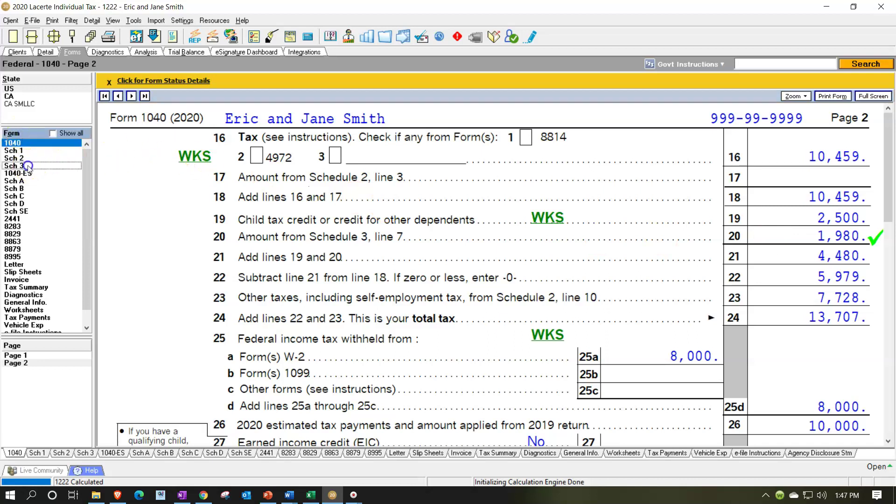
{"action": "scroll", "coordinate": [403, 334], "scroll_direction": "up", "scroll_amount": 3}
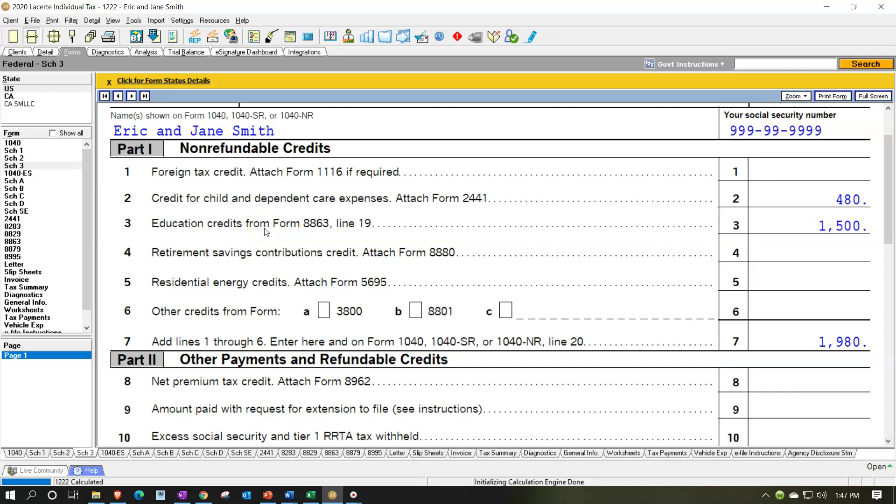
Step: Show Form 2441's child care expense lines 3–8 with the 0.20 decimal rate
{"action": "left_click", "coordinate": [28, 219]}
{"action": "left_click", "coordinate": [351, 274]}
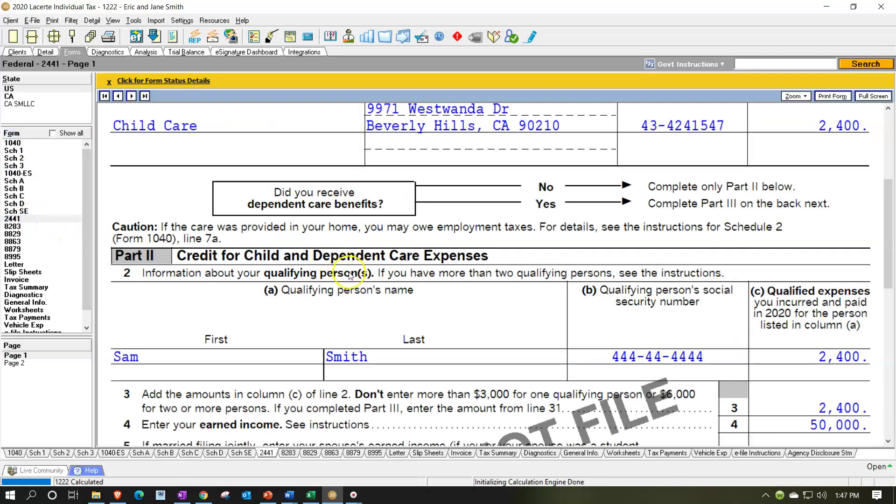
{"action": "scroll", "coordinate": [436, 320], "scroll_direction": "down", "scroll_amount": 3}
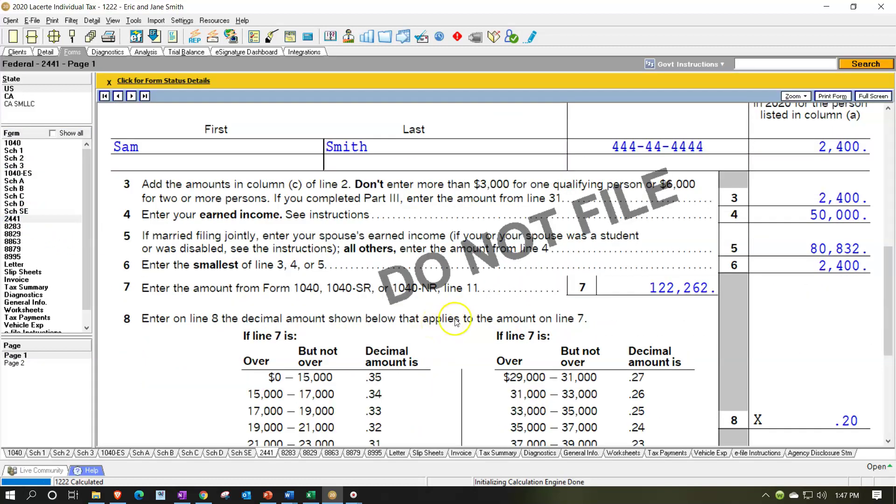
{"action": "left_click", "coordinate": [460, 322]}
Step: Compare the Excel Tax Formula sheet's 4,000 Tax Credits row against Form 2441 in Lacerte
{"action": "left_click", "coordinate": [311, 496]}
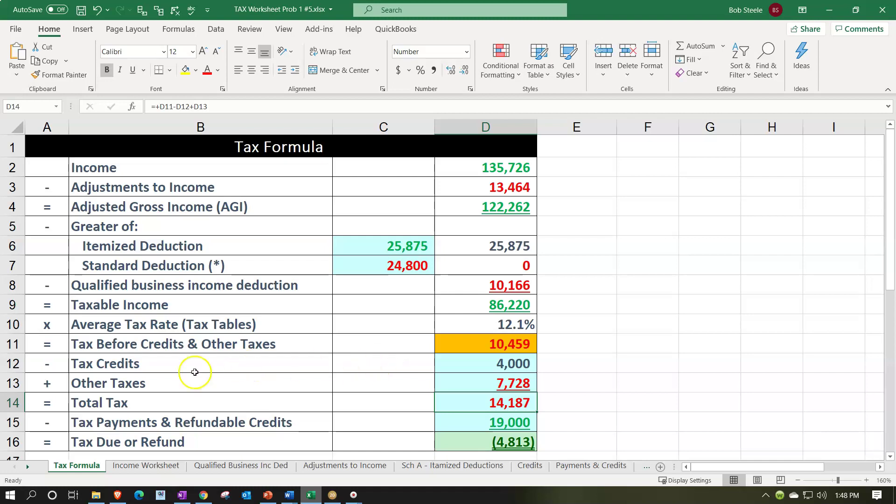
{"action": "left_click_drag", "start_coordinate": [174, 364], "coordinate": [471, 362]}
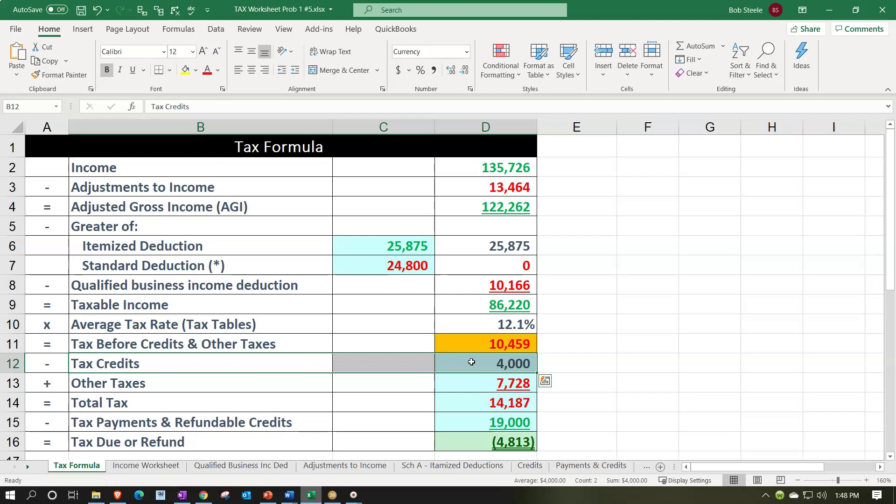
{"action": "key", "text": "Escape"}
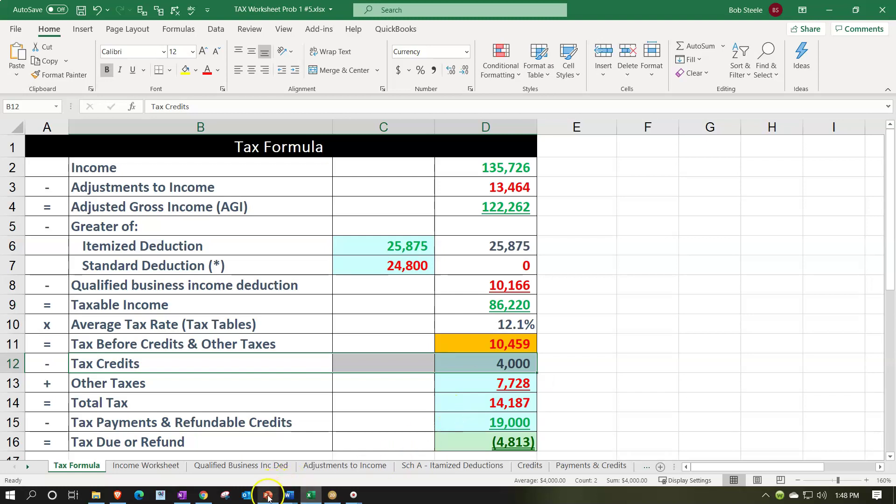
{"action": "left_click", "coordinate": [332, 495]}
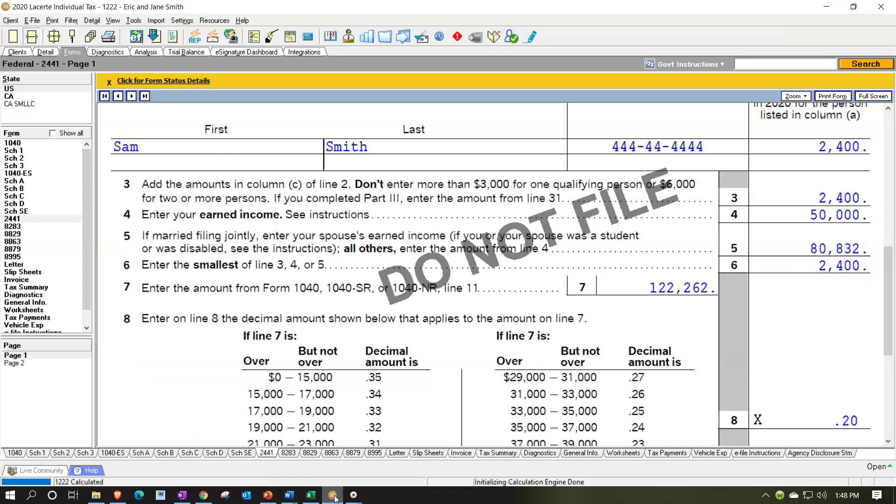
{"action": "scroll", "coordinate": [338, 405], "scroll_direction": "down", "scroll_amount": 3}
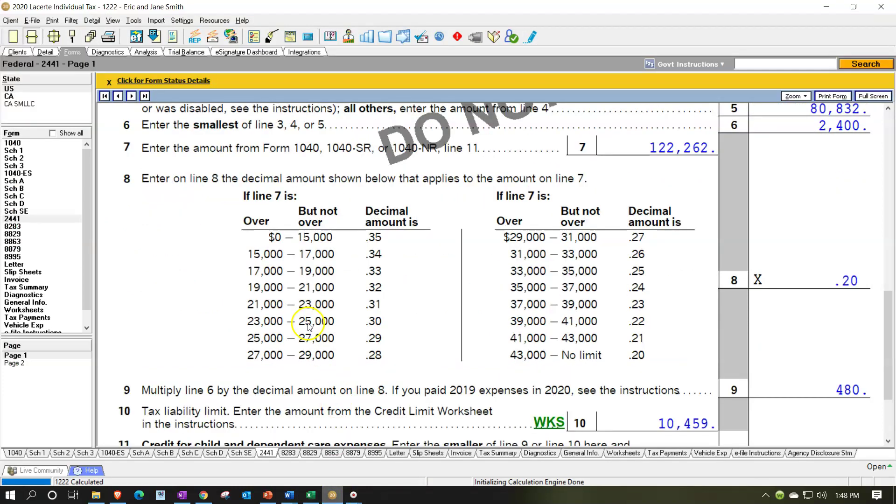
{"action": "left_click", "coordinate": [335, 494]}
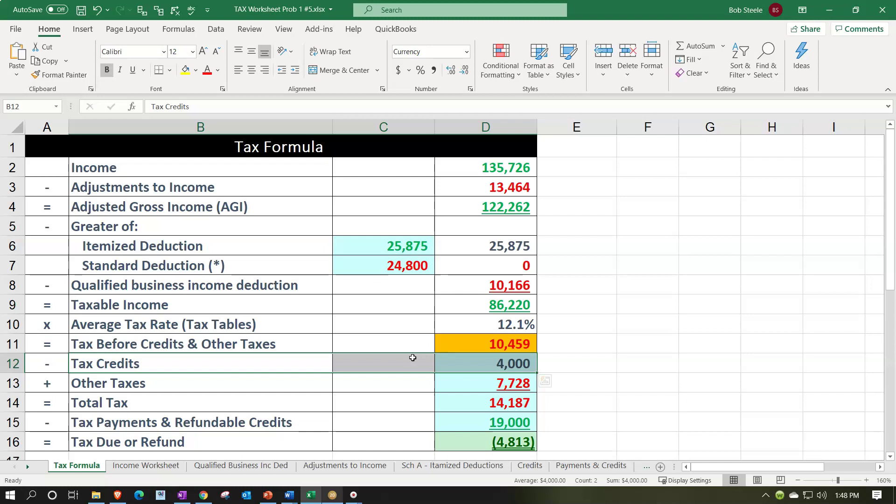
Step: Review the pre-credit tax, Tax Credits and Other Taxes rows, and bring up the Credits sheet
{"action": "left_click", "coordinate": [393, 344]}
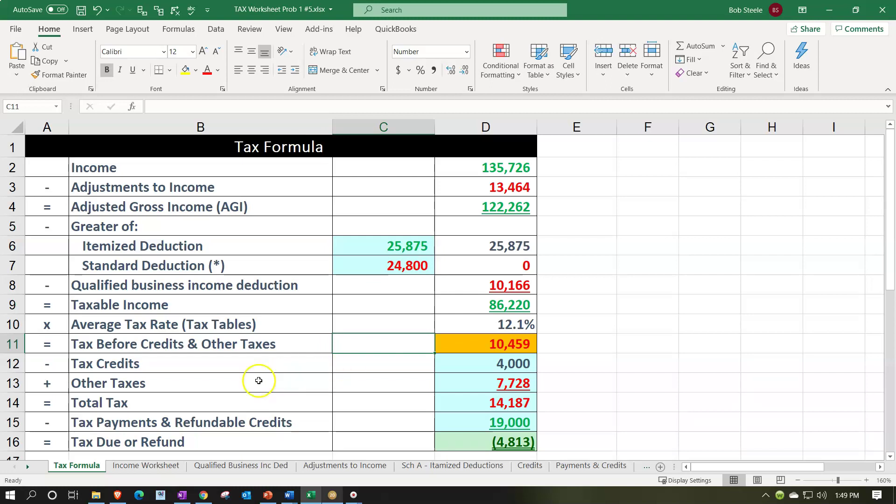
{"action": "left_click_drag", "start_coordinate": [170, 359], "coordinate": [456, 368]}
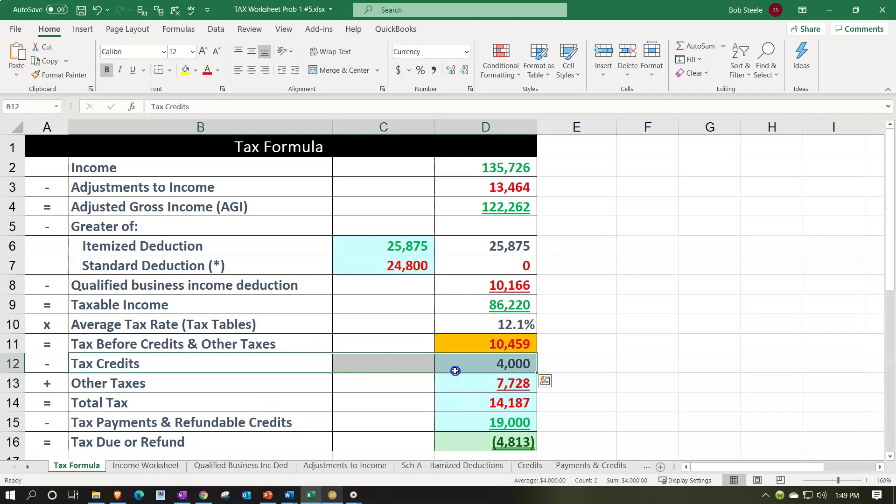
{"action": "left_click", "coordinate": [523, 469]}
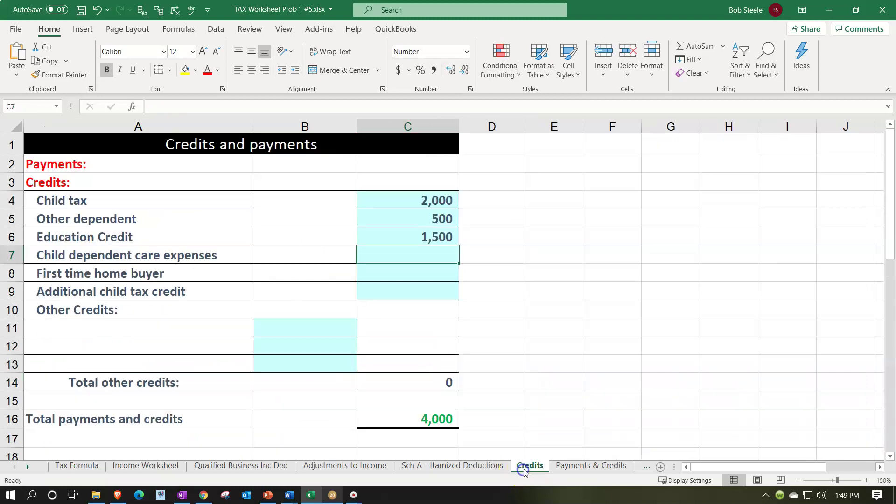
Step: Enter the child dependent care credit in C7, correcting =12*.2 to =1200*.2 (240)
{"action": "left_click", "coordinate": [400, 254]}
{"action": "type", "text": "=12"}
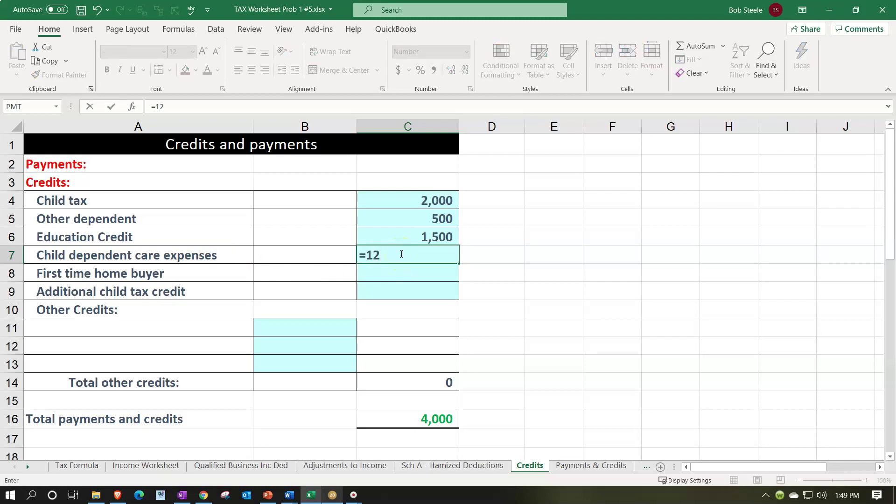
{"action": "type", "text": "*."}
{"action": "type", "text": "2"}
{"action": "key", "text": "Return"}
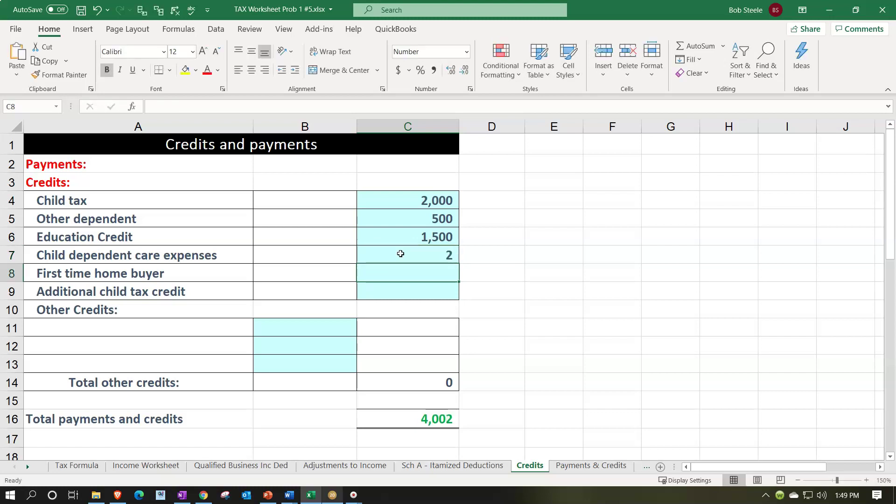
{"action": "left_click", "coordinate": [400, 251]}
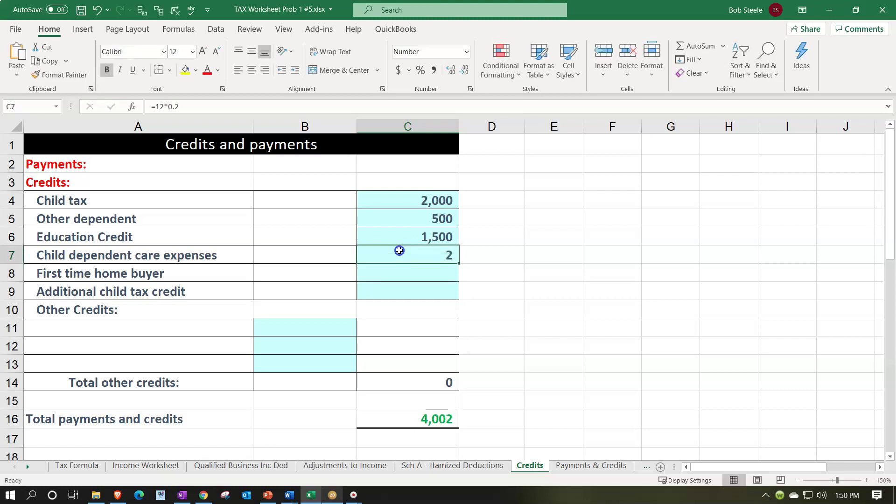
{"action": "type", "text": "="}
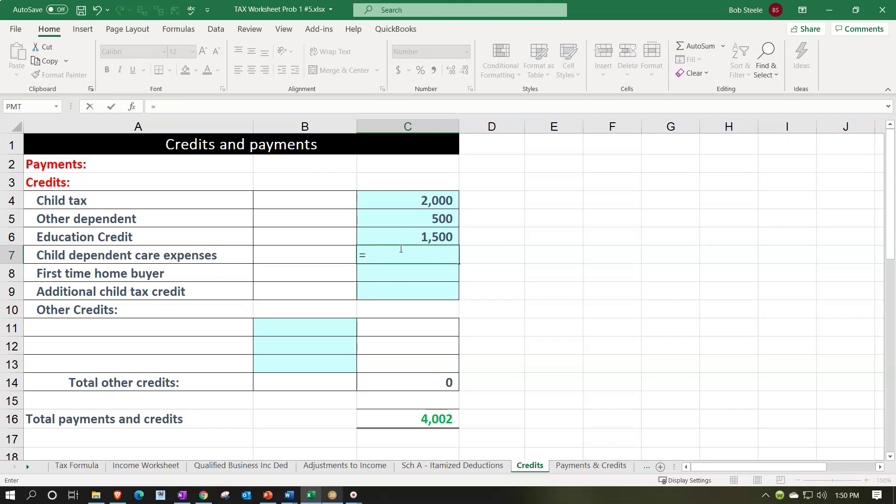
{"action": "type", "text": "1200*.2"}
{"action": "key", "text": "Return"}
{"action": "left_click", "coordinate": [400, 248]}
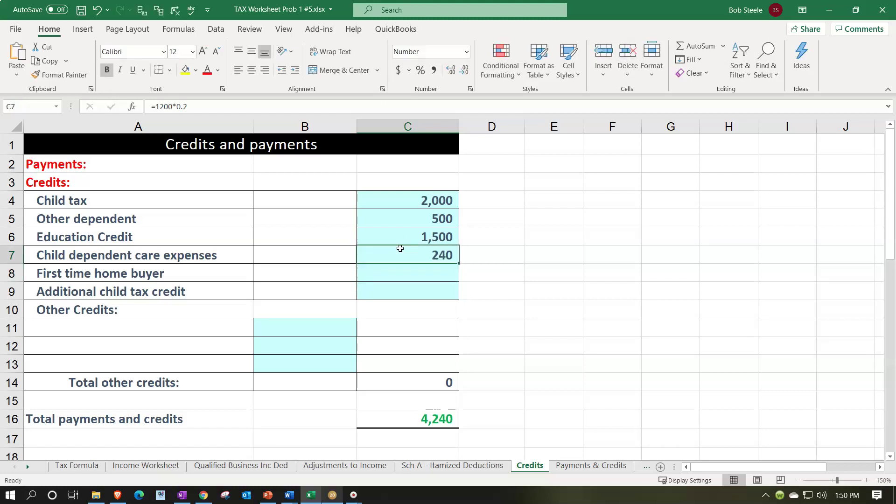
Step: Recheck Form 2441 in Lacerte and start re-entering C7 as =2400*.2
{"action": "left_click", "coordinate": [332, 495]}
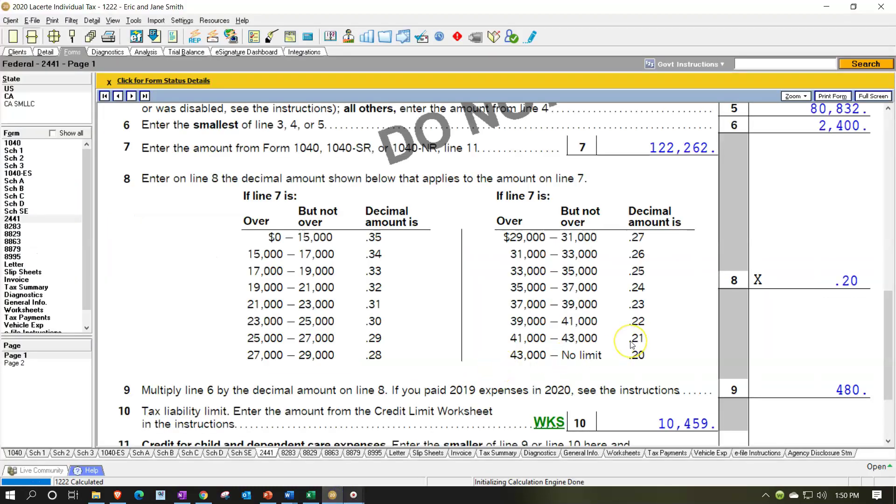
{"action": "left_click", "coordinate": [305, 495]}
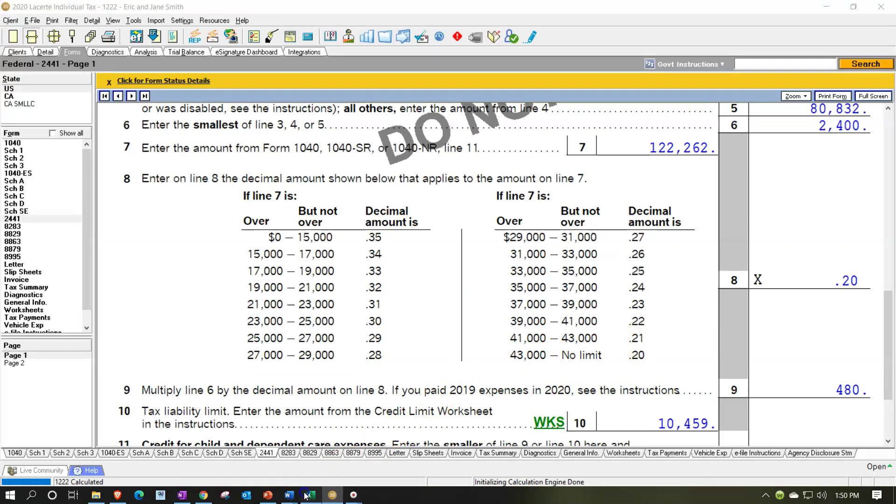
{"action": "type", "text": "=2400"}
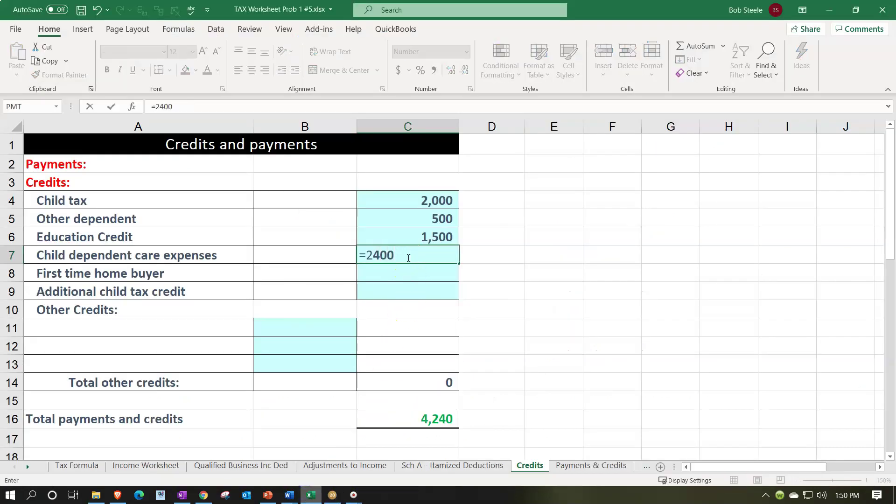
{"action": "type", "text": "*.2"}
Step: Commit =2400*.2 so the child care credit is 480, and compare with Lacerte's Form 2441
{"action": "key", "text": "Return"}
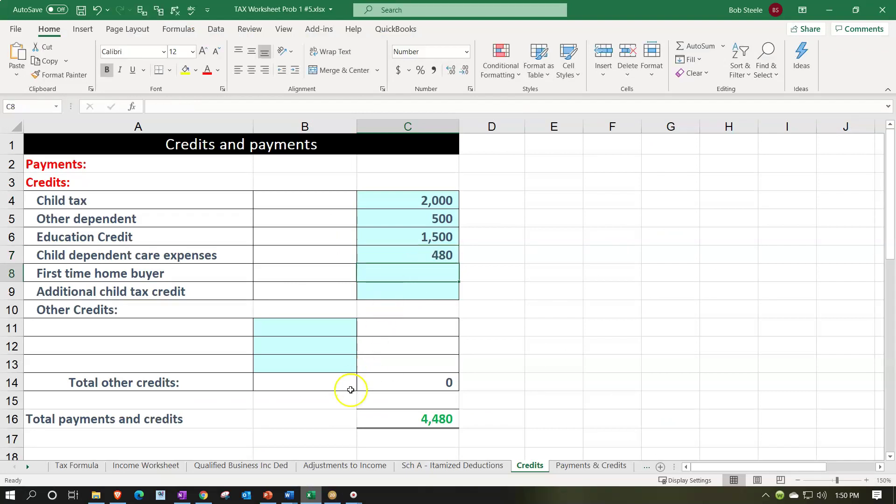
{"action": "left_click", "coordinate": [324, 496]}
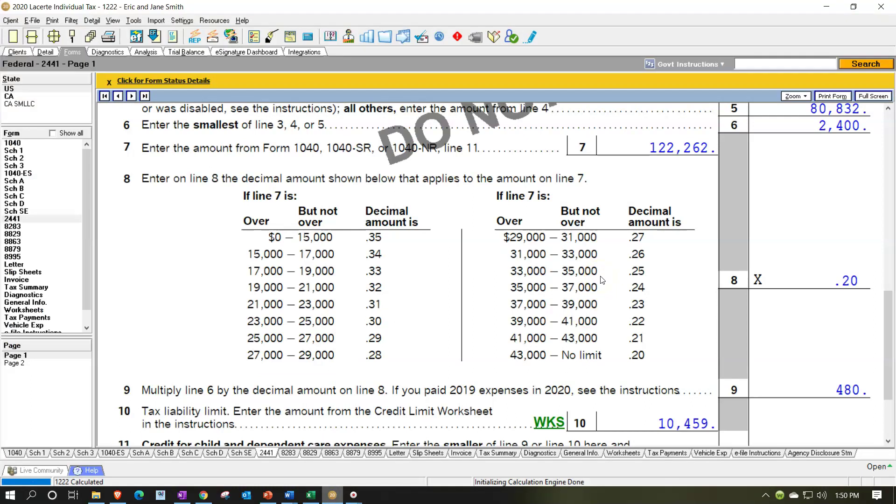
Step: Review Form 2441's 480 credit in Lacerte and return to Excel's Credits sheet
{"action": "left_click_drag", "start_coordinate": [591, 277], "coordinate": [491, 267]}
{"action": "scroll", "coordinate": [685, 280], "scroll_direction": "up", "scroll_amount": 10}
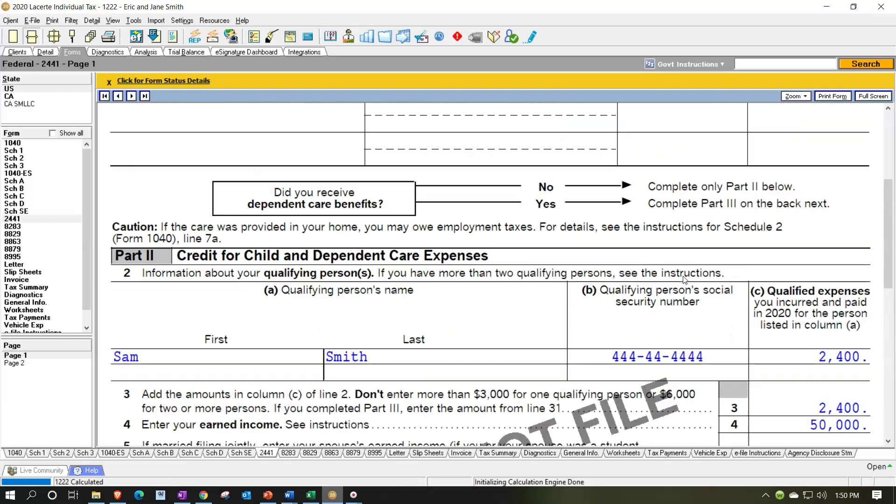
{"action": "scroll", "coordinate": [685, 280], "scroll_direction": "down", "scroll_amount": 10}
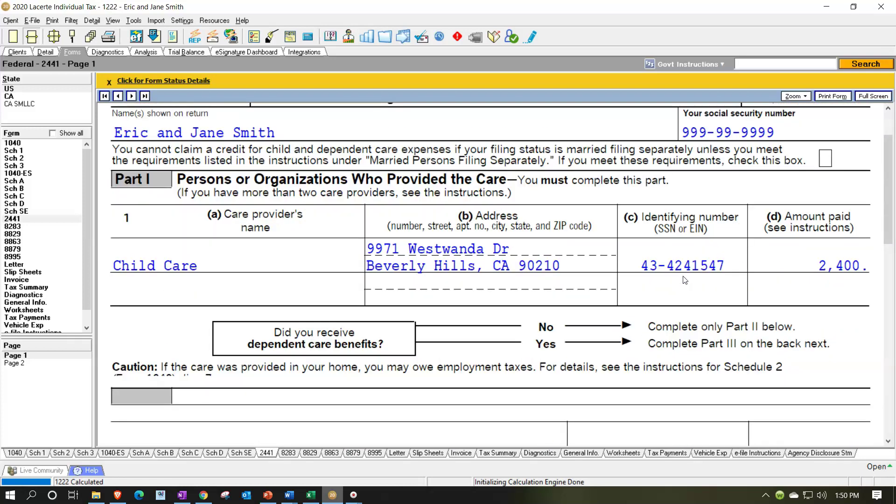
{"action": "left_click", "coordinate": [310, 495]}
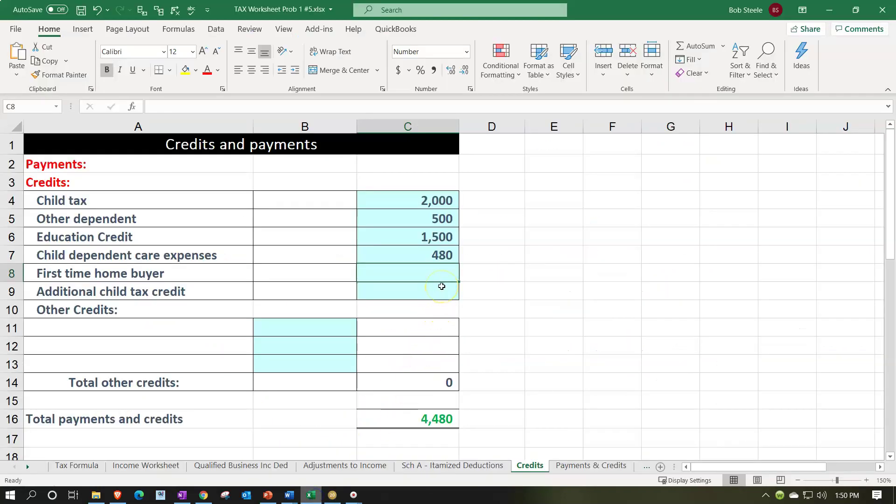
Step: Check the credits 2,000, 500, 1,500 and 480 and the C16 SUM total of 4,480
{"action": "left_click", "coordinate": [455, 200]}
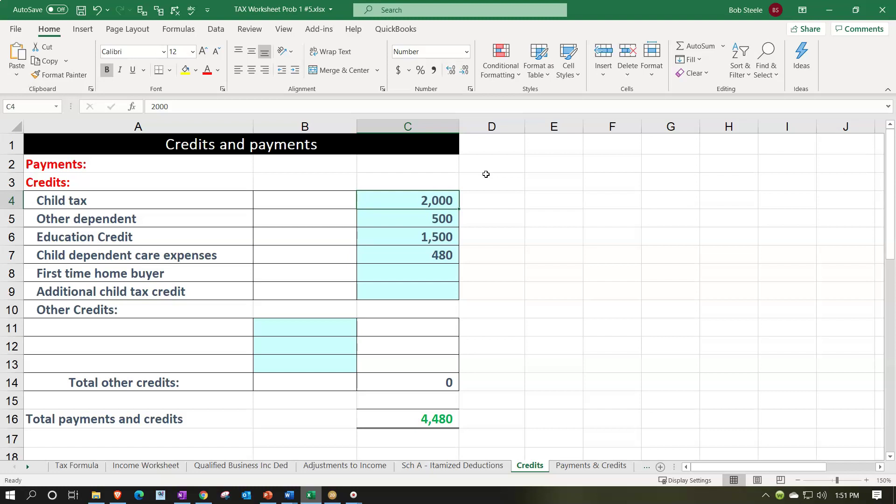
{"action": "key", "text": "Down"}
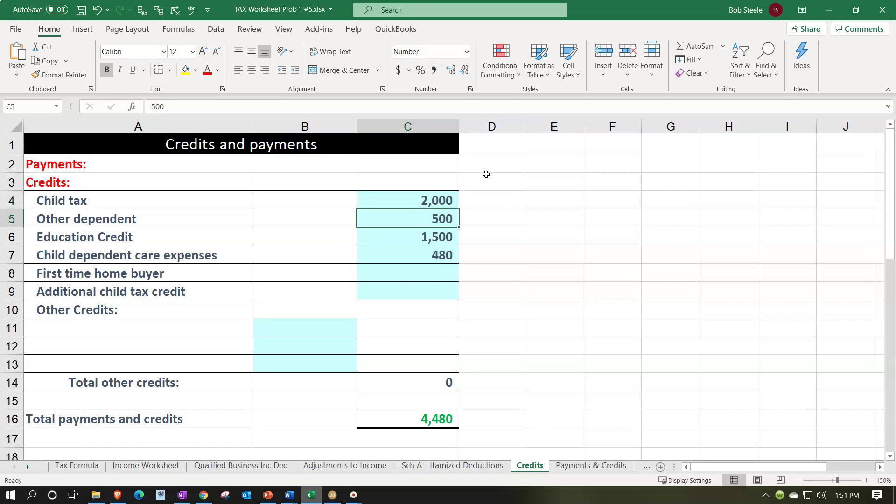
{"action": "key", "text": "Down"}
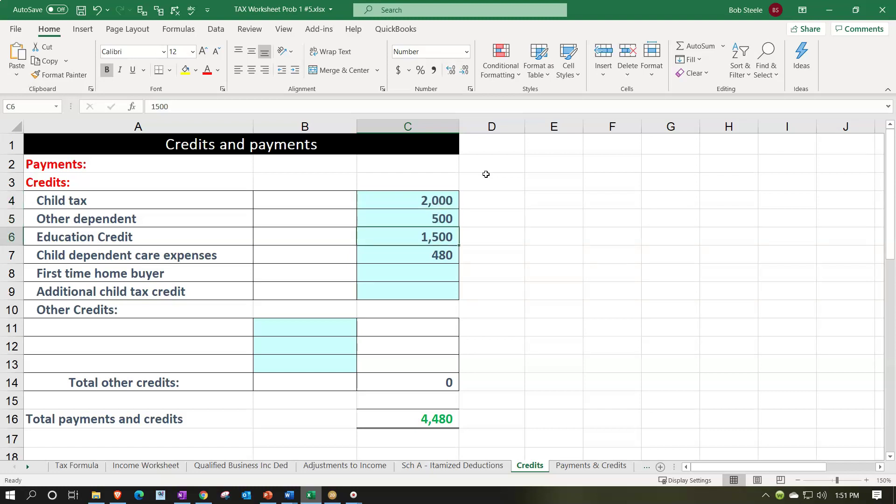
{"action": "key", "text": "Down"}
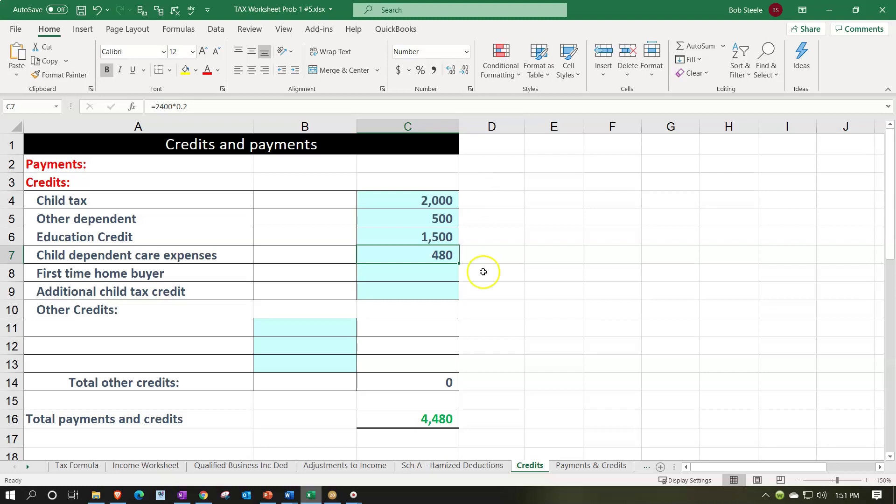
{"action": "left_click", "coordinate": [444, 414]}
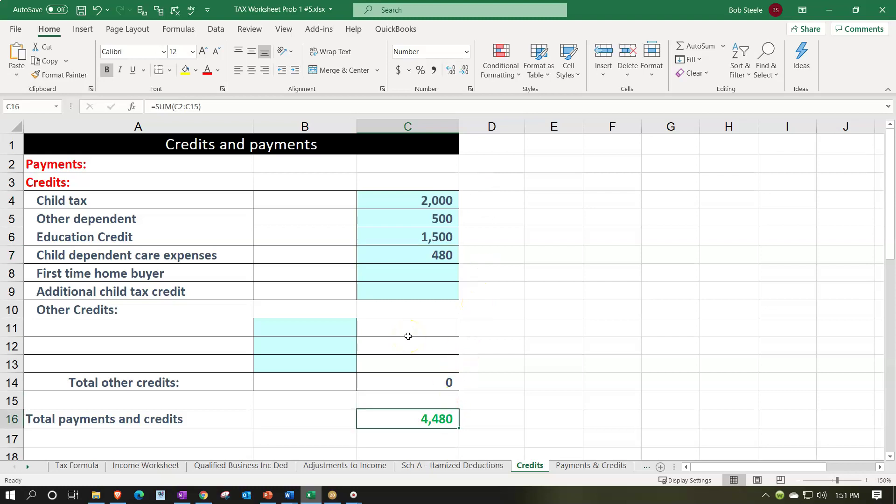
Step: Verify Tax Credits on Tax Formula shows 4,480 from =+Credits!C16 and review tax before credits
{"action": "left_click", "coordinate": [75, 466]}
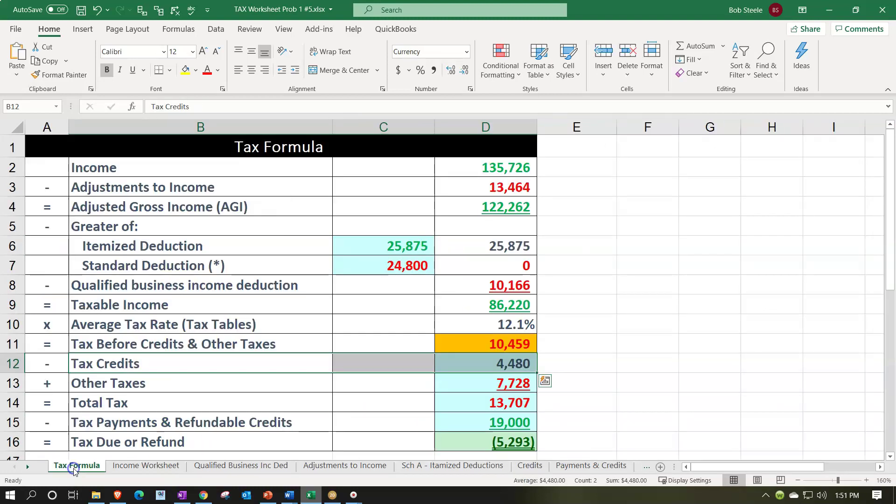
{"action": "left_click", "coordinate": [462, 369]}
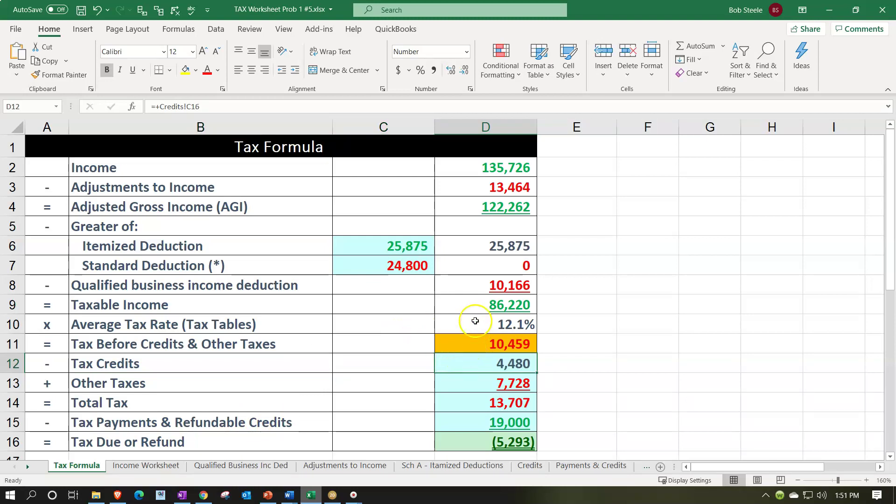
{"action": "left_click", "coordinate": [478, 303]}
{"action": "key", "text": "Down"}
{"action": "key", "text": "Down"}
{"action": "key", "text": "Down"}
{"action": "key", "text": "Up"}
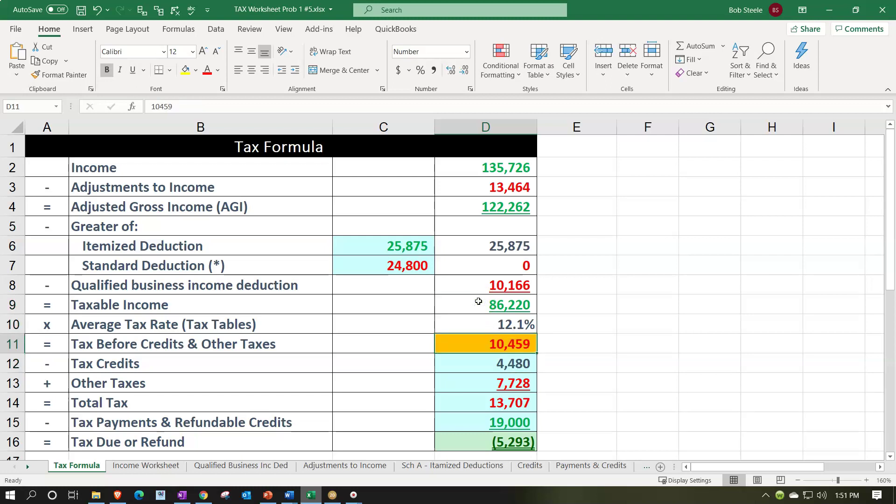
{"action": "left_click", "coordinate": [333, 495]}
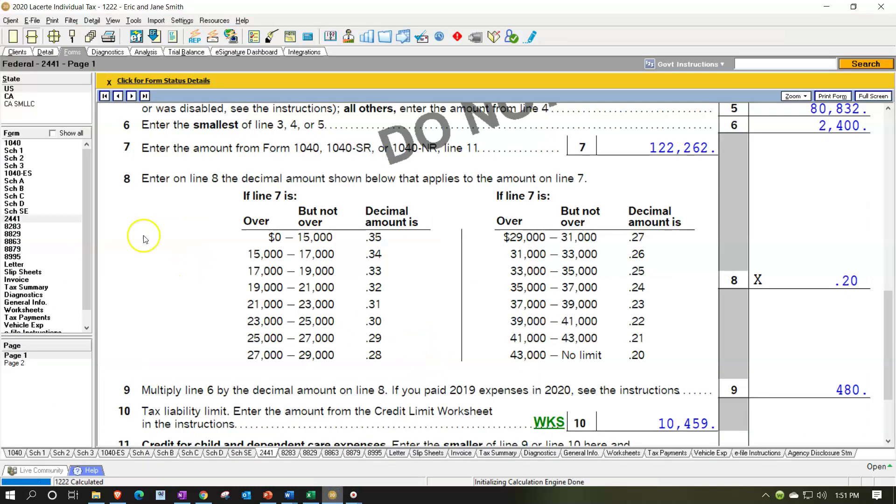
Step: Show Form 1040 page 2 and tick lines 18–21, confirming line 21 credits of 4,480
{"action": "left_click", "coordinate": [14, 143]}
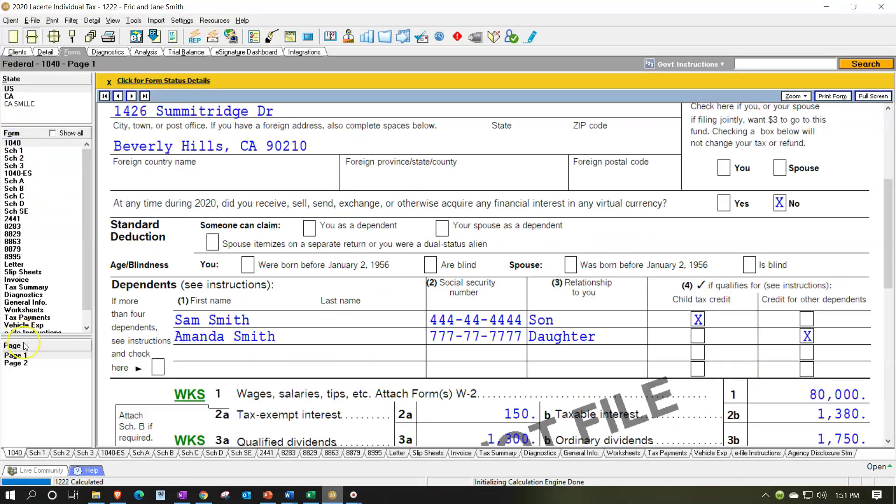
{"action": "left_click", "coordinate": [28, 364]}
{"action": "scroll", "coordinate": [624, 310], "scroll_direction": "up", "scroll_amount": 5}
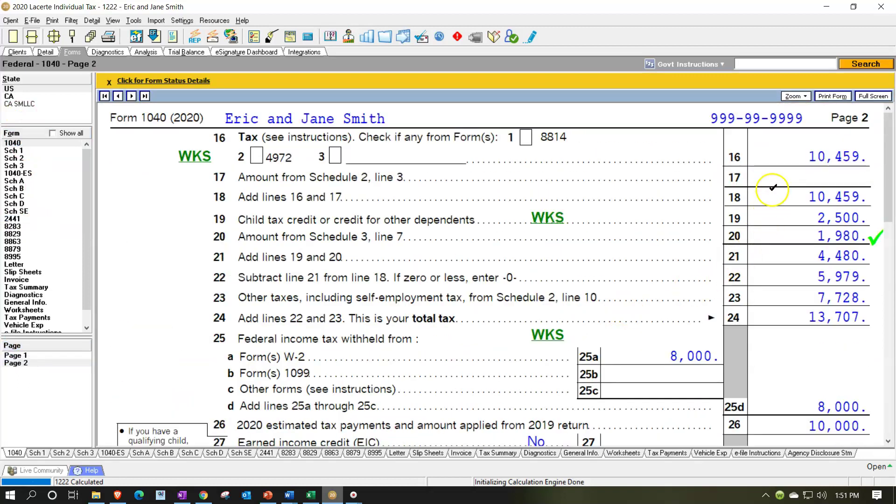
{"action": "left_click", "coordinate": [777, 209]}
{"action": "left_click", "coordinate": [782, 229]}
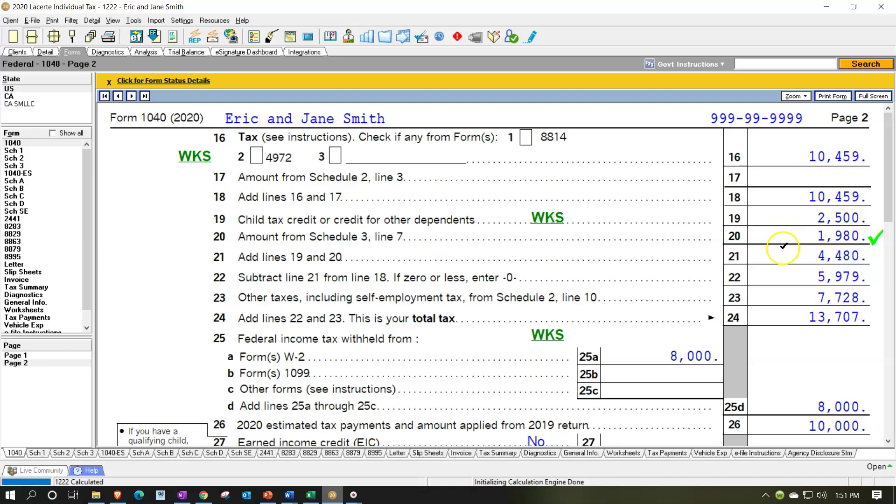
{"action": "left_click", "coordinate": [786, 251]}
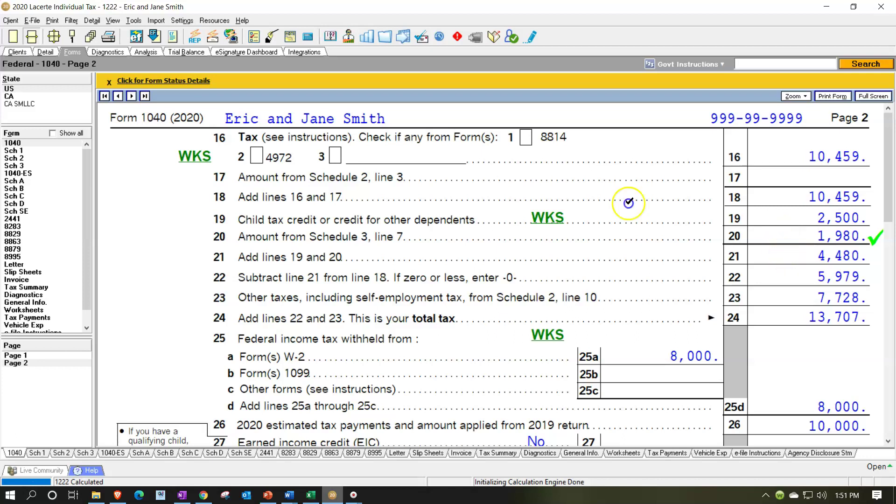
{"action": "left_click", "coordinate": [786, 254]}
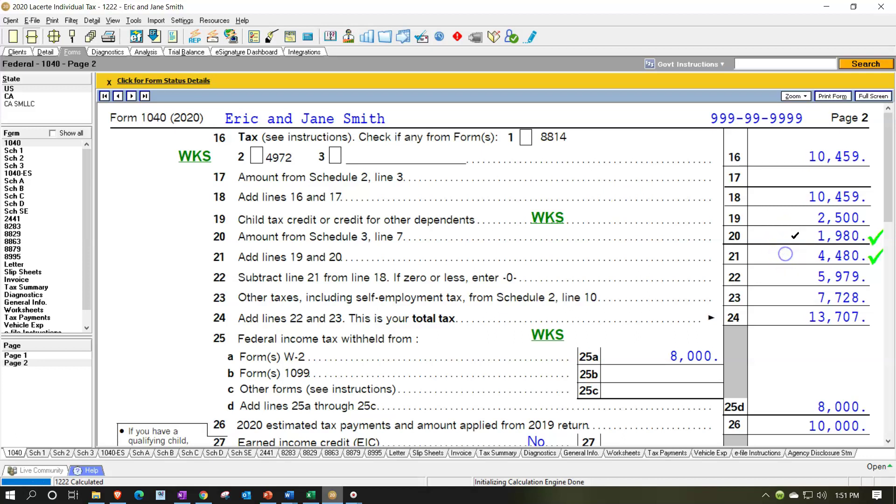
Step: In Excel, check the Tax Credits amount and the Other Taxes amount of 7,728
{"action": "left_click", "coordinate": [311, 495]}
{"action": "left_click", "coordinate": [468, 368]}
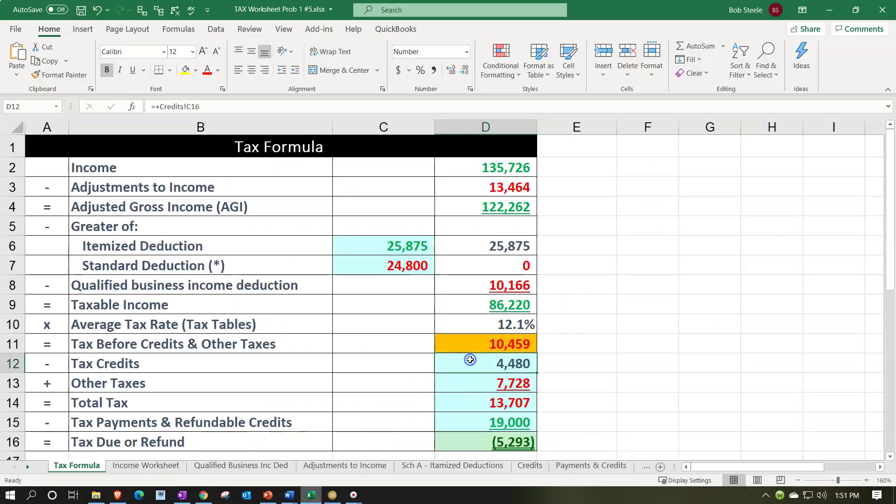
{"action": "left_click", "coordinate": [469, 382]}
{"action": "scroll", "coordinate": [470, 383], "scroll_direction": "down", "scroll_amount": 1}
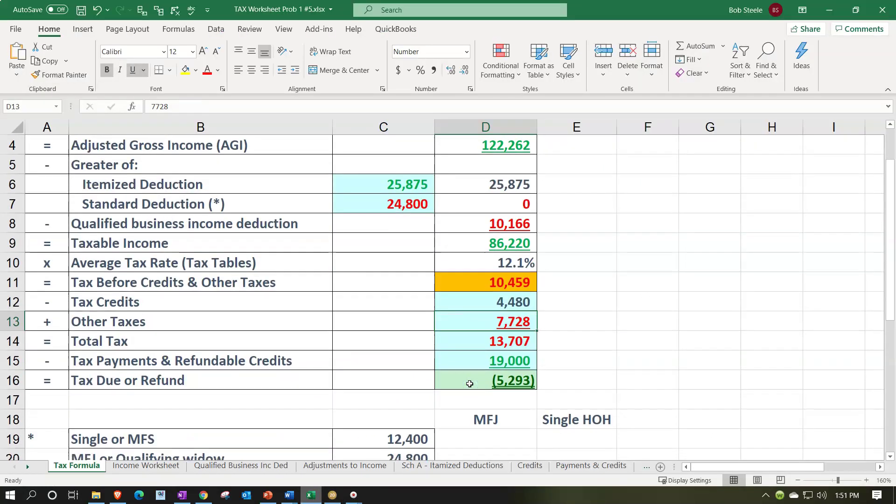
Step: Compare against Lacerte, then verify Excel's Total Tax 13,707 and Payments 19,000 formulas
{"action": "left_click", "coordinate": [332, 495]}
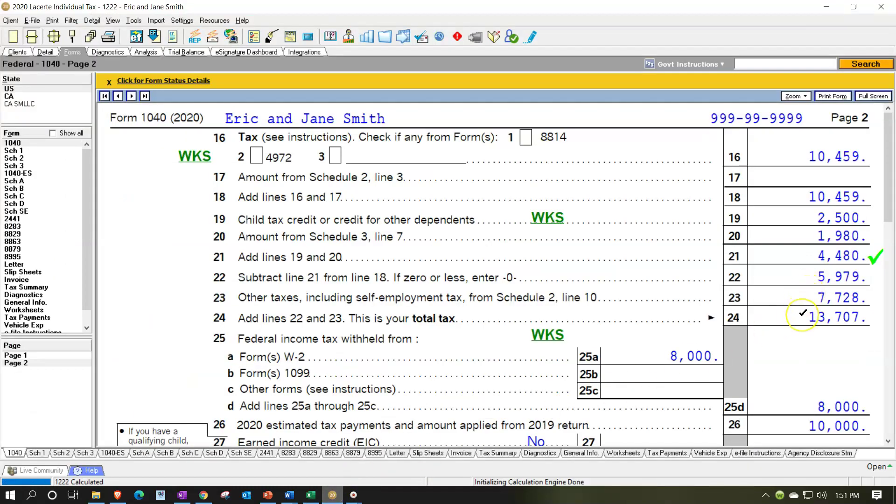
{"action": "left_click", "coordinate": [310, 494]}
{"action": "left_click", "coordinate": [472, 340]}
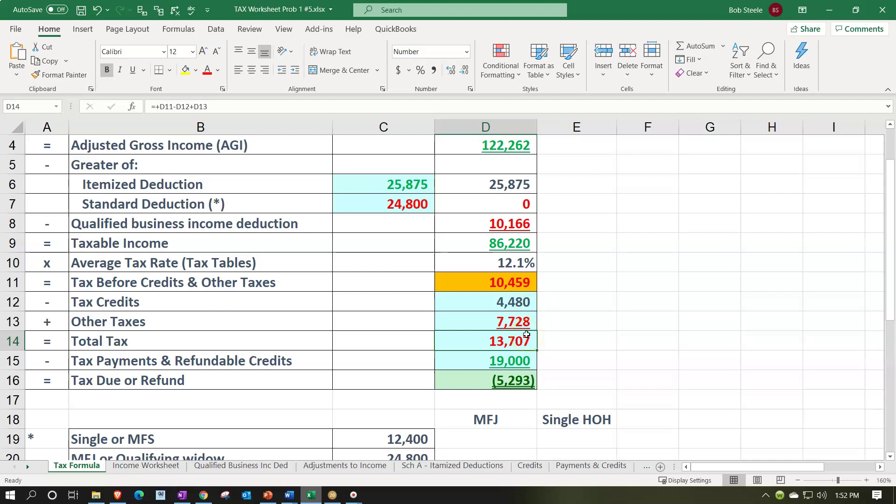
{"action": "left_click", "coordinate": [508, 359]}
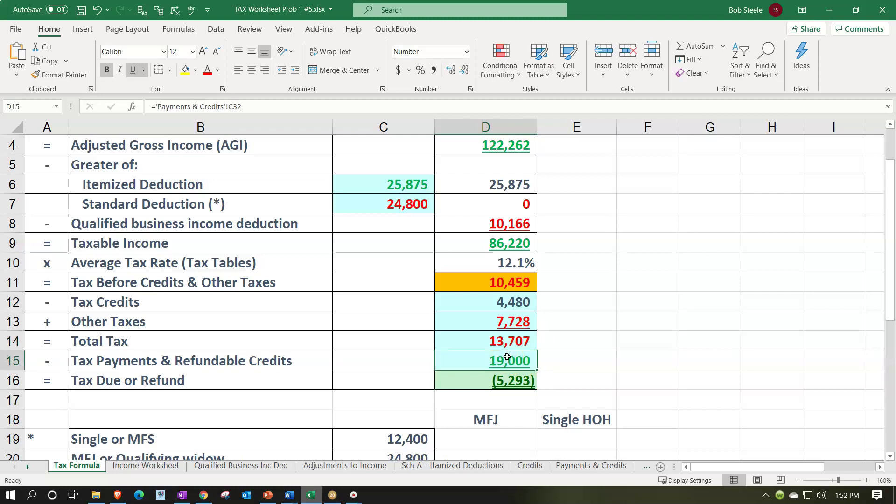
{"action": "left_click", "coordinate": [507, 354]}
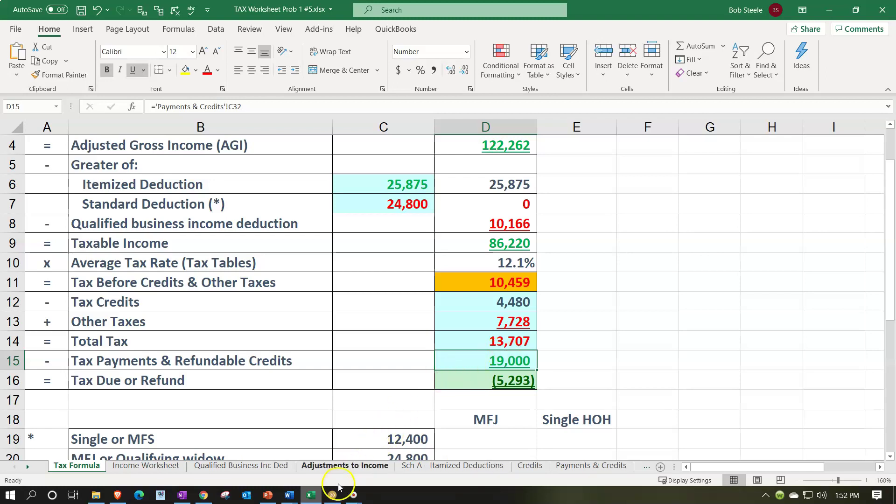
Step: Review Lacerte's Form 1040 page 2: 8,000 withholding, 10,000 estimated, 1,000 credit totalling 19,000
{"action": "left_click", "coordinate": [333, 500]}
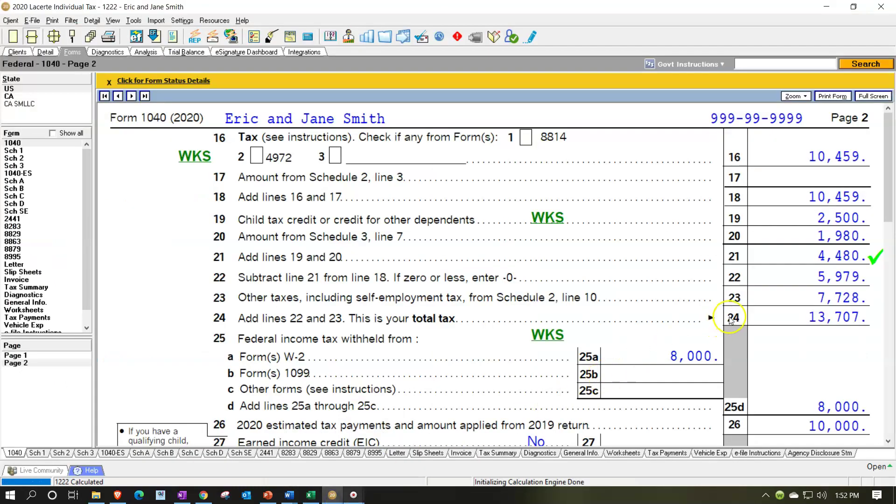
{"action": "scroll", "coordinate": [730, 320], "scroll_direction": "down", "scroll_amount": 1}
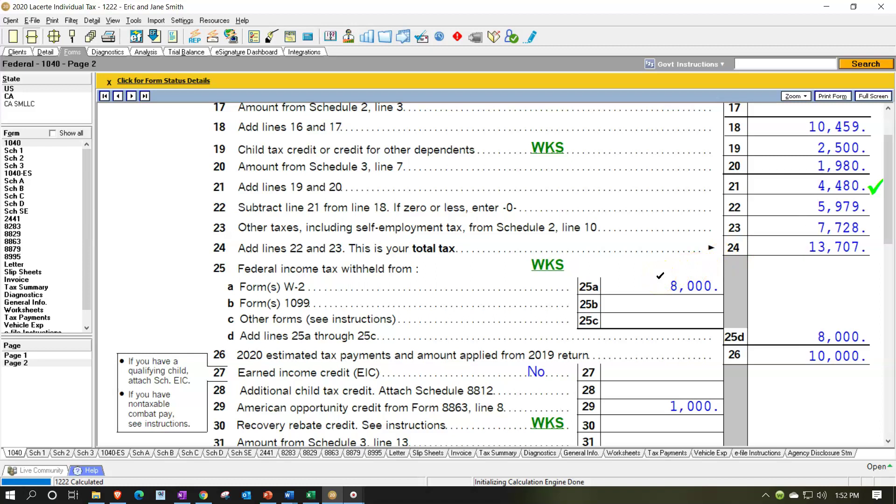
{"action": "scroll", "coordinate": [660, 275], "scroll_direction": "down", "scroll_amount": 3}
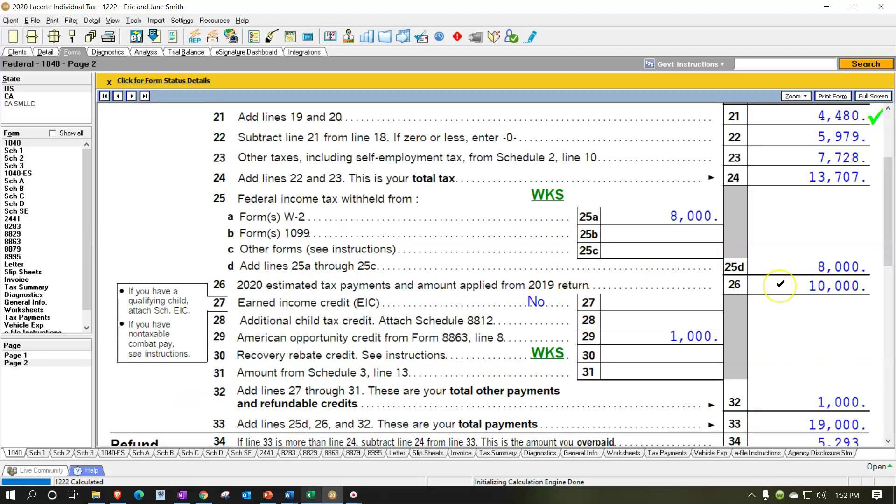
{"action": "scroll", "coordinate": [781, 284], "scroll_direction": "down", "scroll_amount": 3}
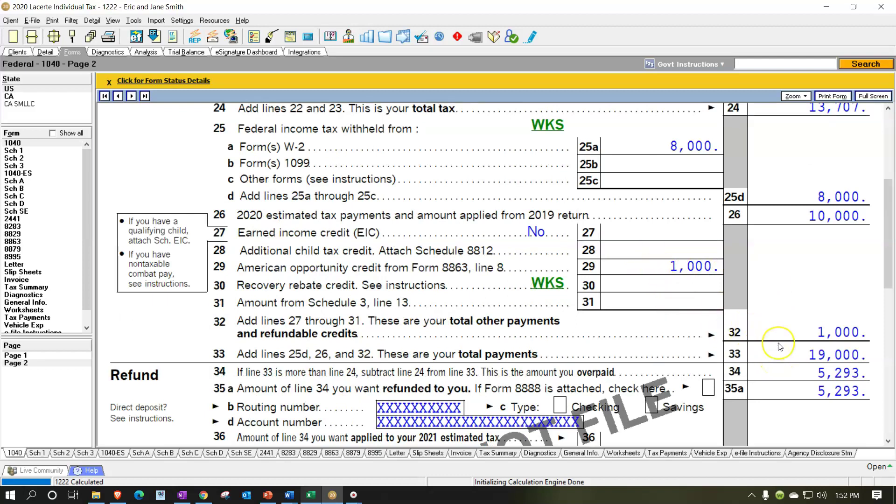
{"action": "scroll", "coordinate": [780, 318], "scroll_direction": "up", "scroll_amount": 3}
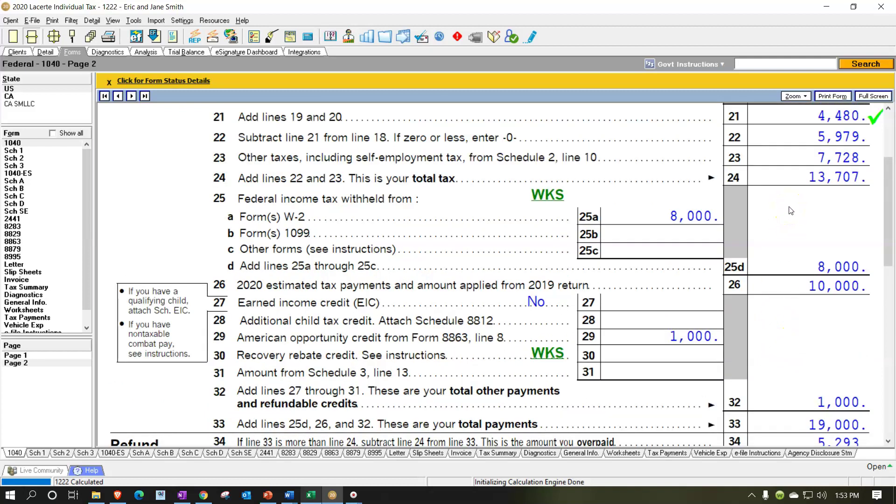
Step: In a compact Calculator window, compute 13,707 minus 19,000 to get -5,293
{"action": "key", "text": "XF86Calculator"}
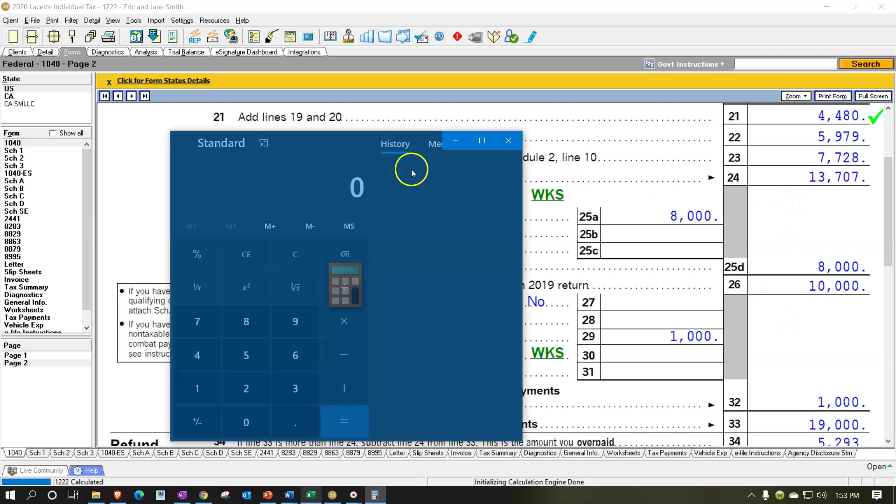
{"action": "left_click", "coordinate": [264, 162]}
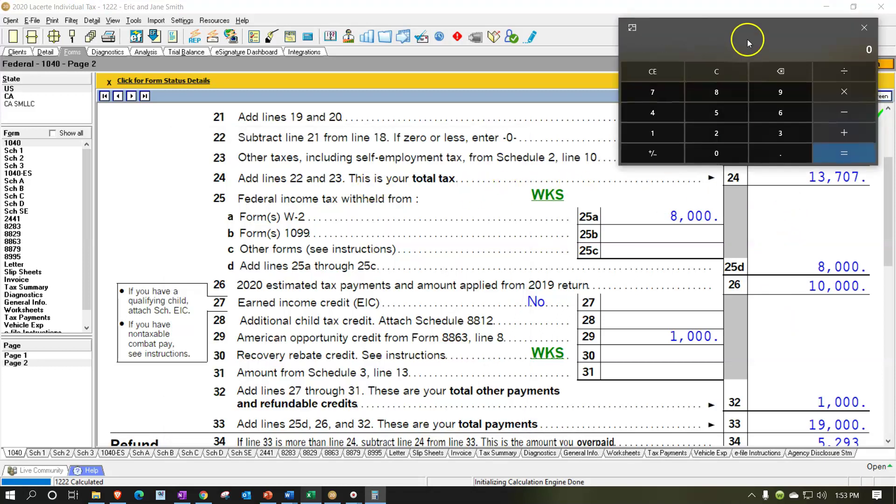
{"action": "left_click_drag", "start_coordinate": [737, 31], "coordinate": [512, 210]}
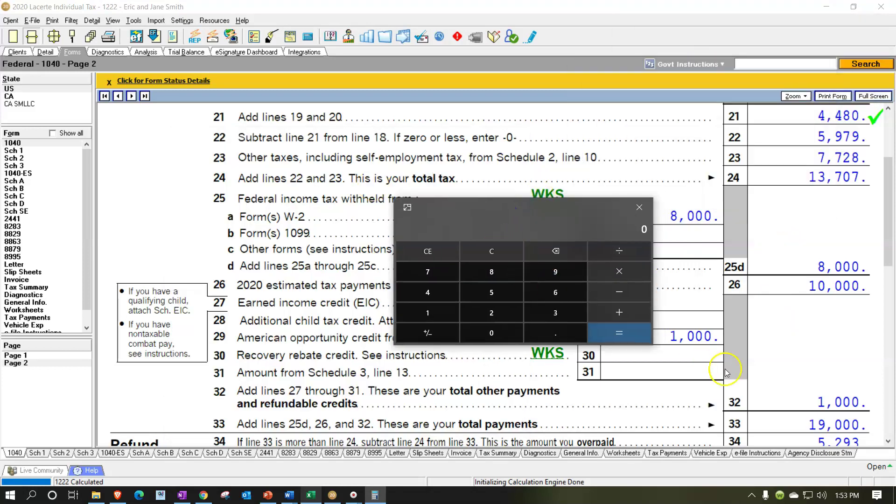
{"action": "type", "text": "13707"}
{"action": "key", "text": "minus"}
{"action": "type", "text": "190000"}
{"action": "key", "text": "Return"}
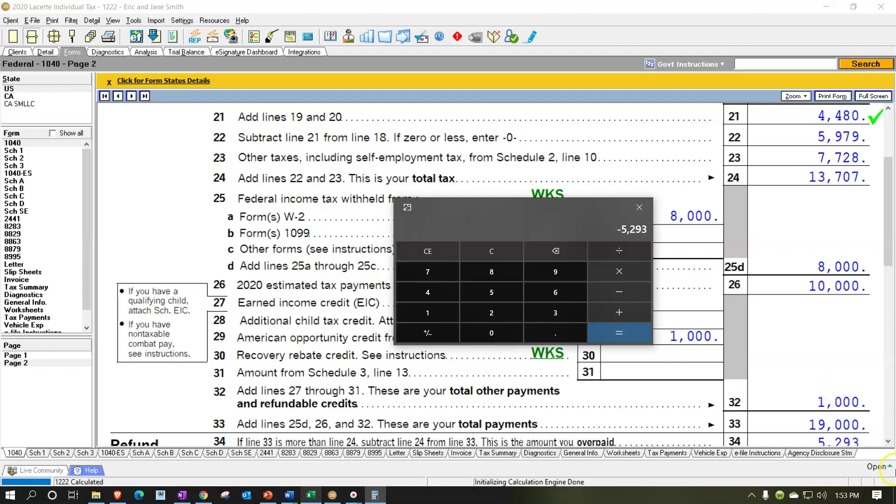
Step: Enlarge the calculator, then check Excel's D16 Tax Due or Refund formula showing (5,293)
{"action": "scroll", "coordinate": [747, 341], "scroll_direction": "down", "scroll_amount": 3}
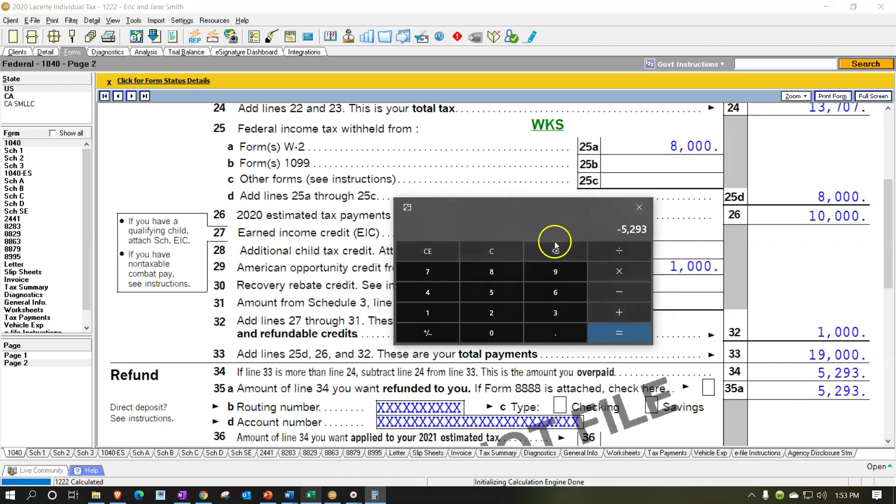
{"action": "left_click_drag", "start_coordinate": [526, 200], "coordinate": [700, 0]}
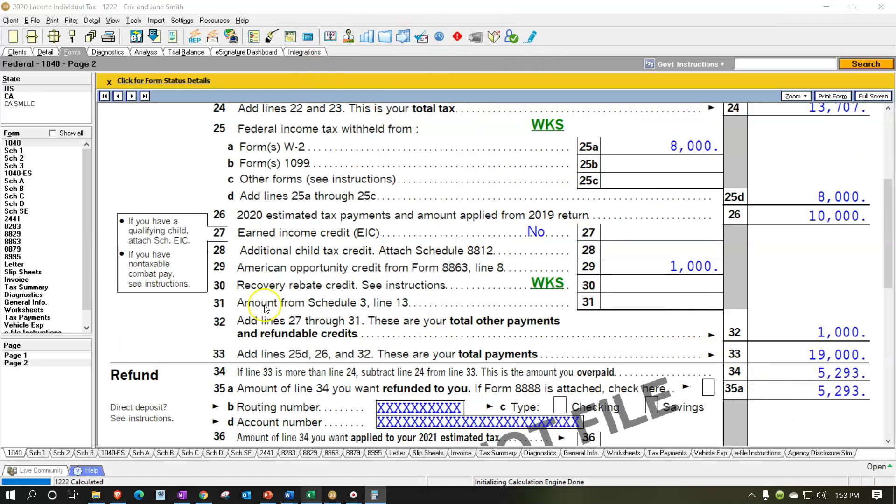
{"action": "left_click", "coordinate": [308, 495]}
{"action": "left_click", "coordinate": [488, 377]}
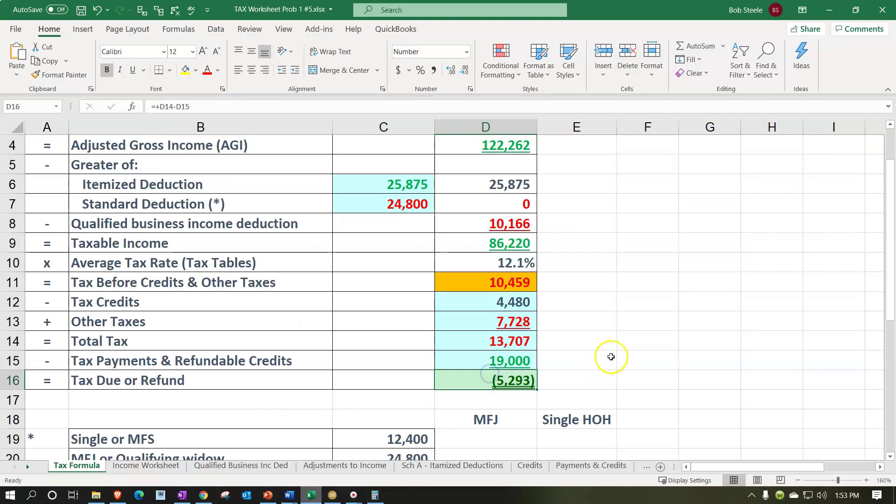